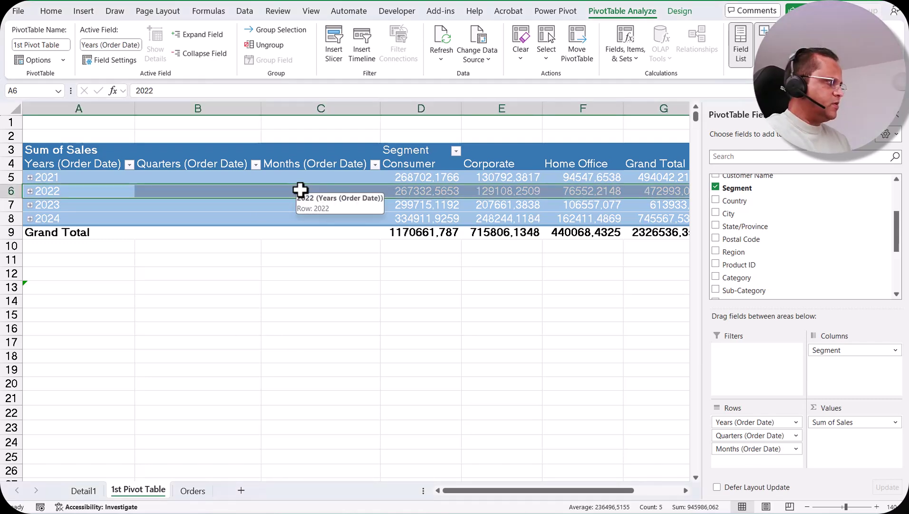
Clear every field from the '1st Pivot Table' with Clear All, leaving an empty layout.
left_click(359, 179)
left_click(521, 56)
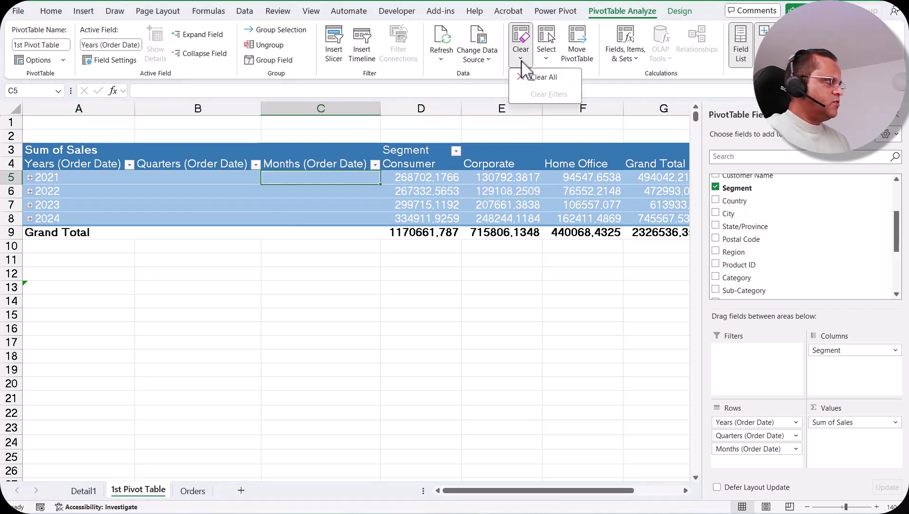
left_click(535, 76)
Build the pivot with State/Province in Rows, Sum of Sales in Values and Ship Mode in Columns.
left_click(288, 222)
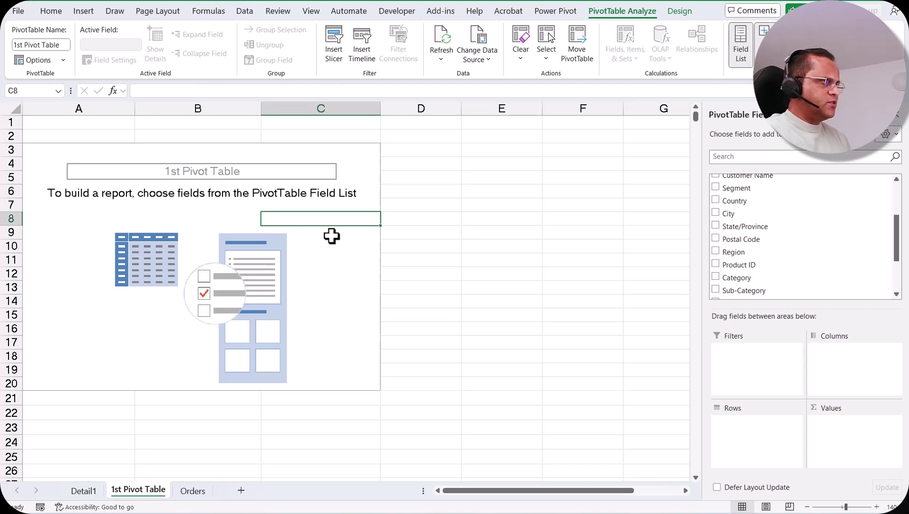
left_click_drag(793, 226, 790, 456)
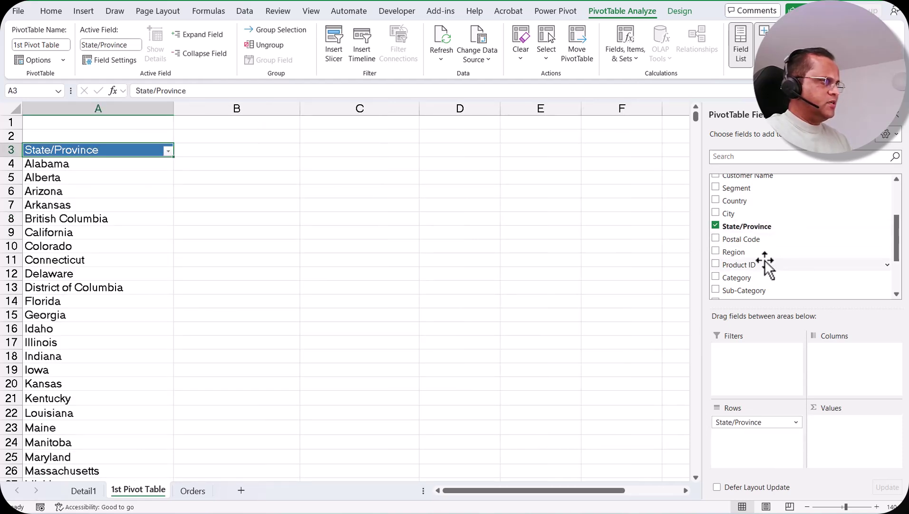
scroll(769, 260, "down", 2)
left_click_drag(769, 260, 838, 443)
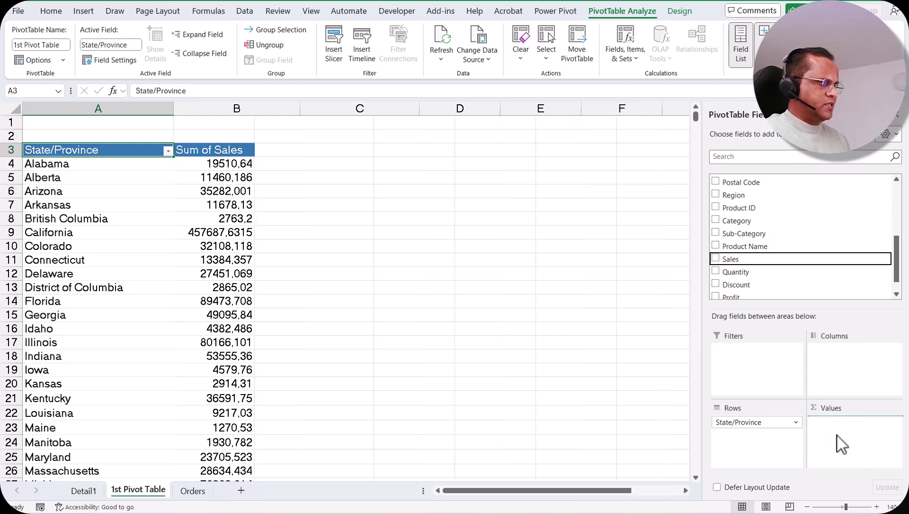
scroll(775, 257, "up", 3)
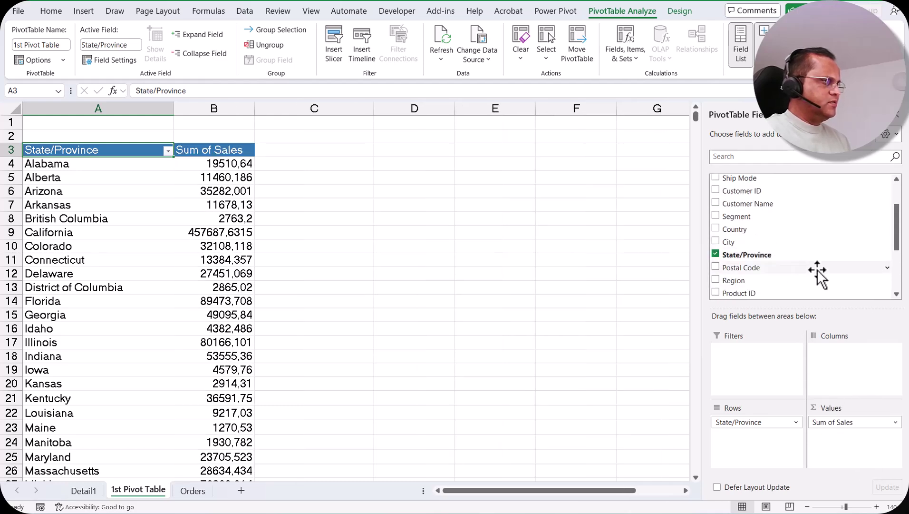
left_click_drag(760, 240, 850, 380)
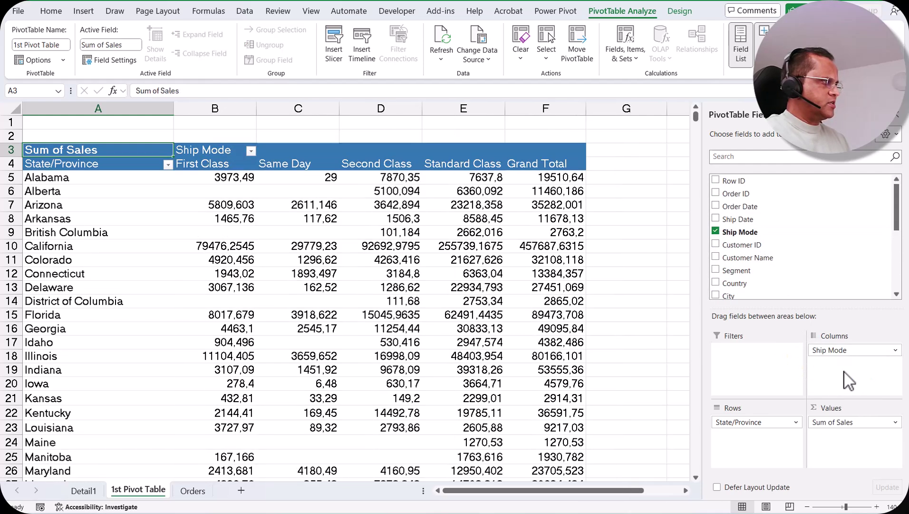
Multi-select the California, Oregon, Washington and Nevada row labels in column A.
mouse_move(402, 289)
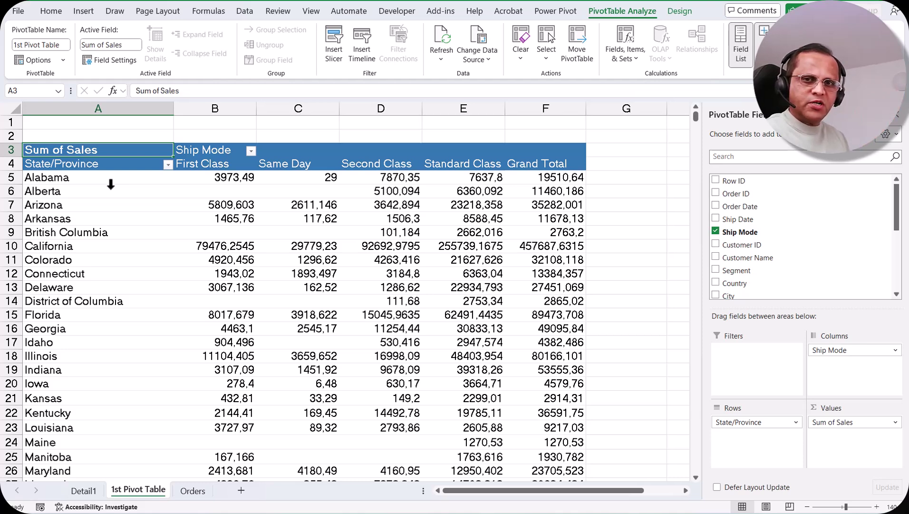
left_click(52, 246)
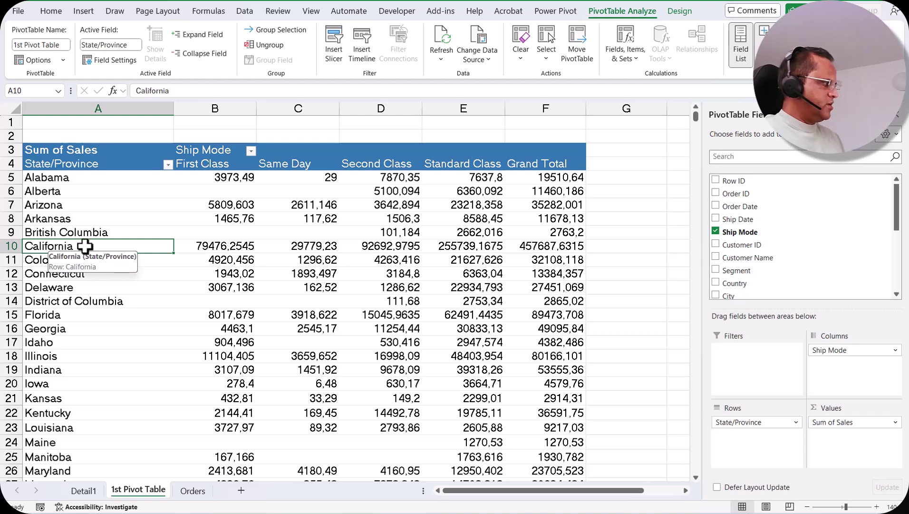
scroll(121, 320, "down", 9)
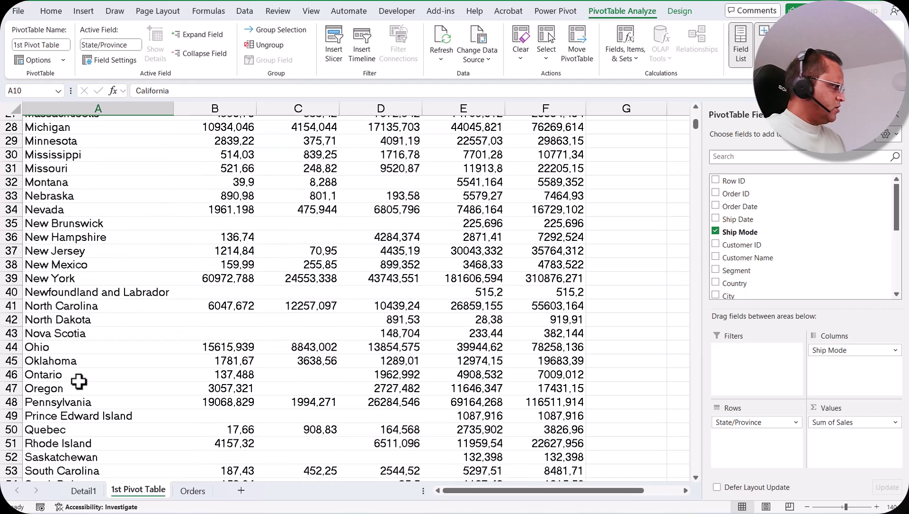
left_click(96, 389)
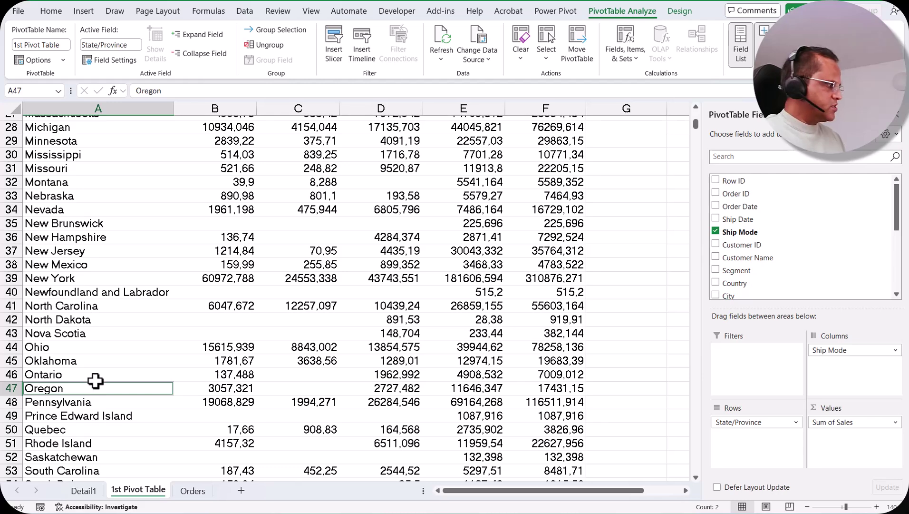
scroll(99, 179, "up", 9)
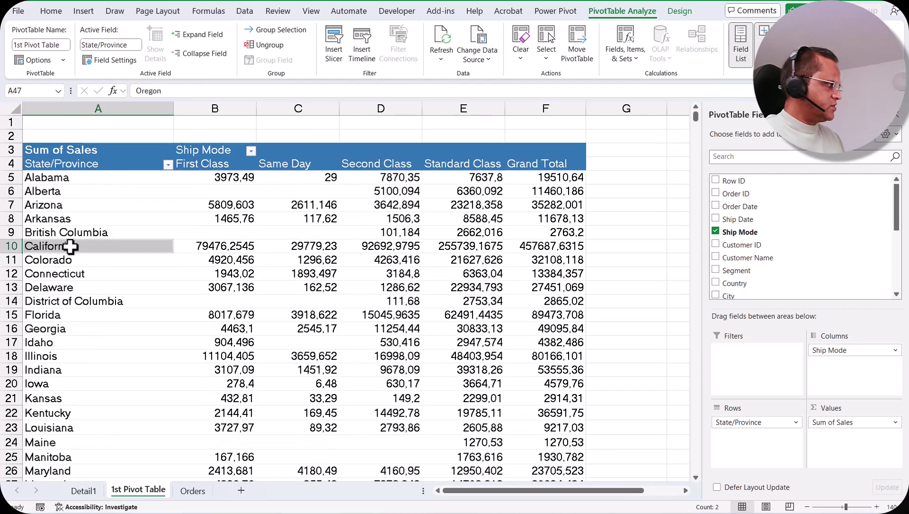
scroll(53, 279, "down", 9)
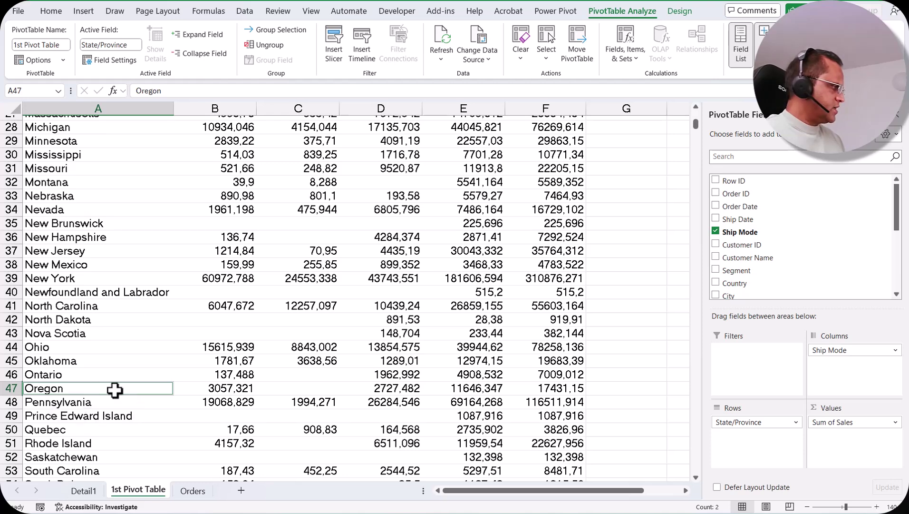
scroll(53, 375, "down", 6)
left_click(71, 319, "ctrl")
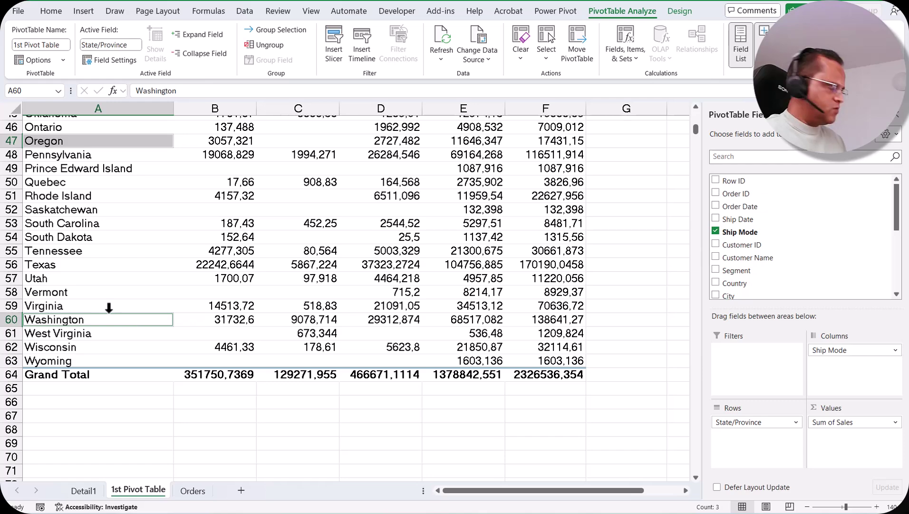
scroll(129, 309, "up", 5)
left_click(58, 167, "ctrl")
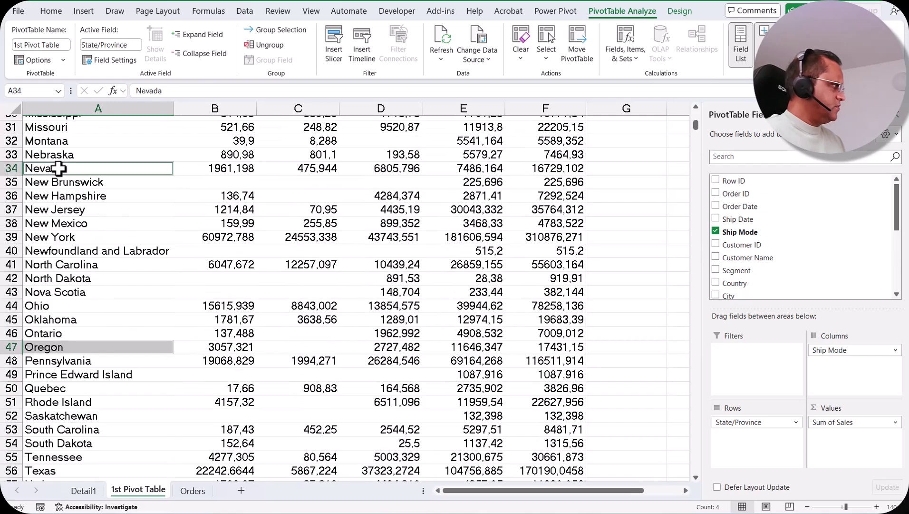
scroll(126, 280, "up", 10)
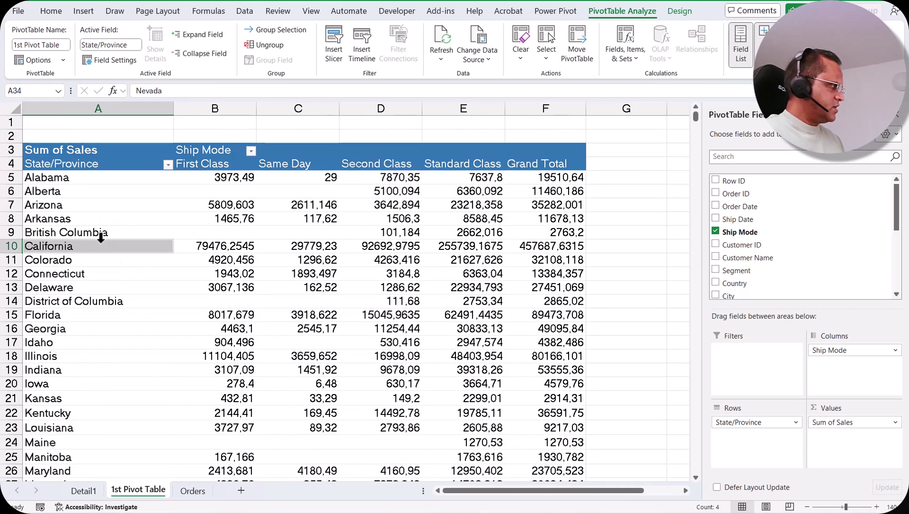
scroll(101, 237, "down", 14)
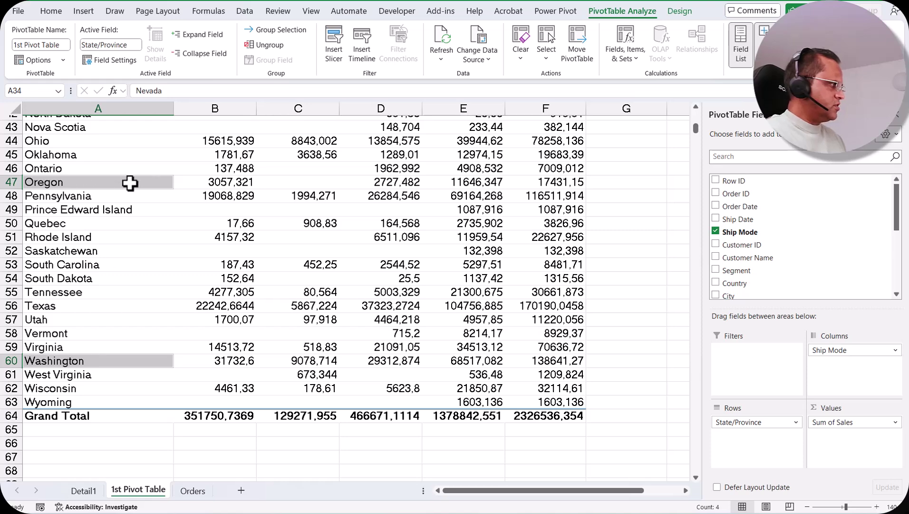
Group the selected California, Nevada, Oregon and Washington rows into Group1 from the context menu.
right_click(111, 183)
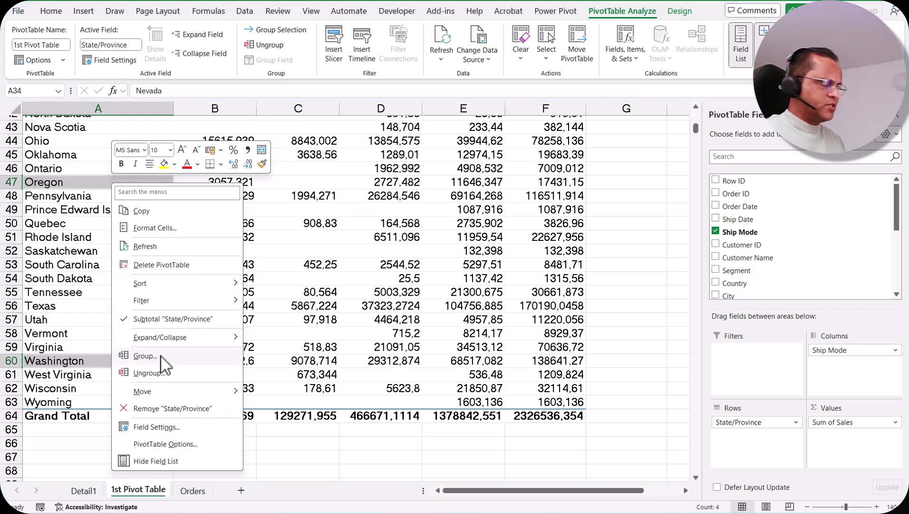
left_click(145, 356)
scroll(146, 333, "up", 7)
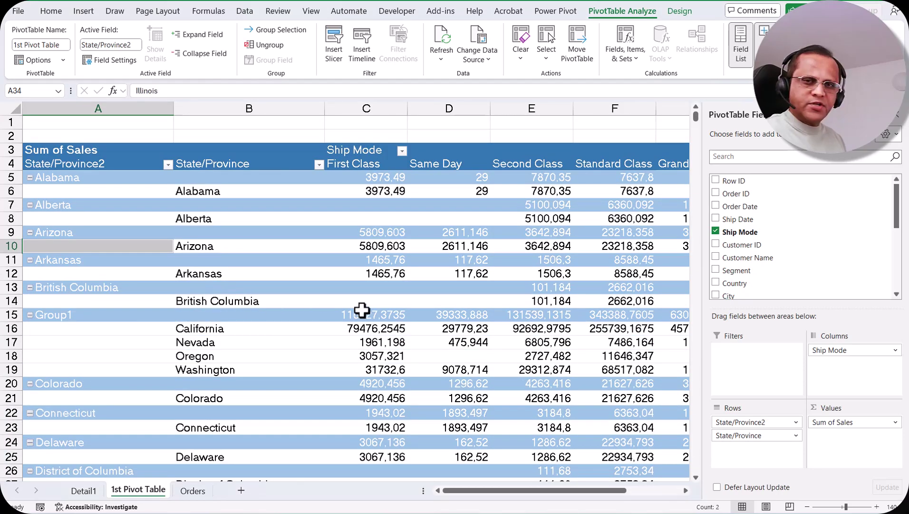
left_click(333, 284)
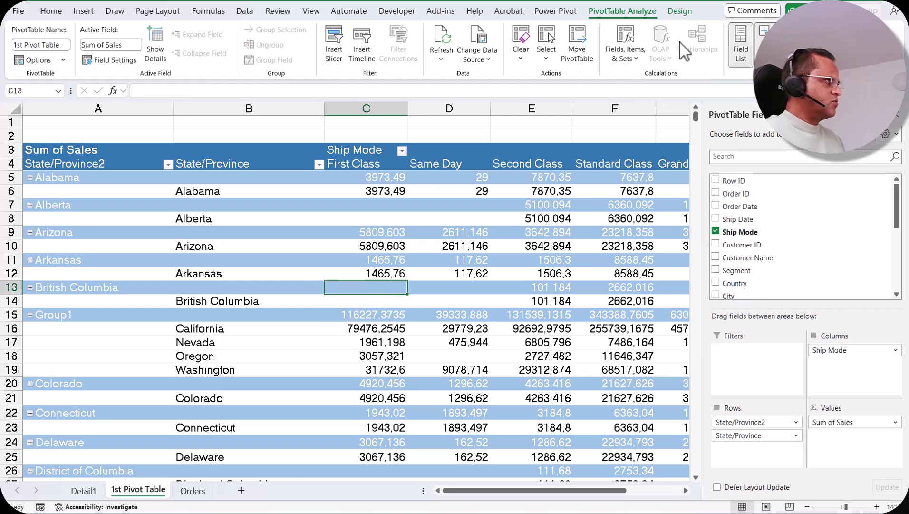
Set the pivot's Subtotals option on the Design tab to Do Not Show Subtotals.
left_click(682, 11)
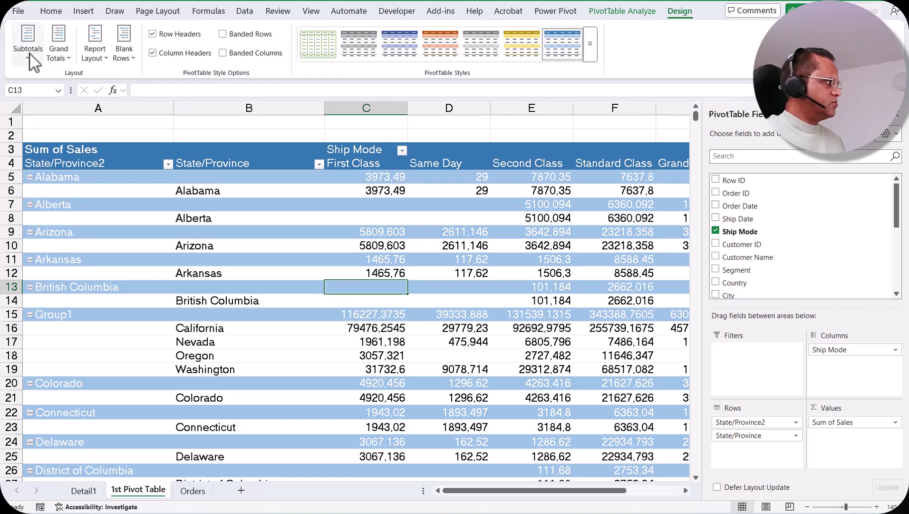
left_click(28, 52)
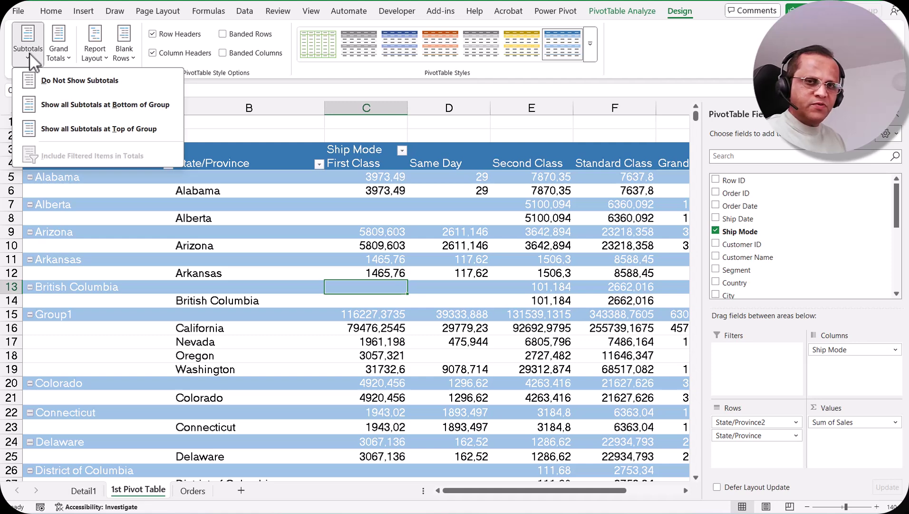
left_click(120, 88)
scroll(258, 290, "down", 2)
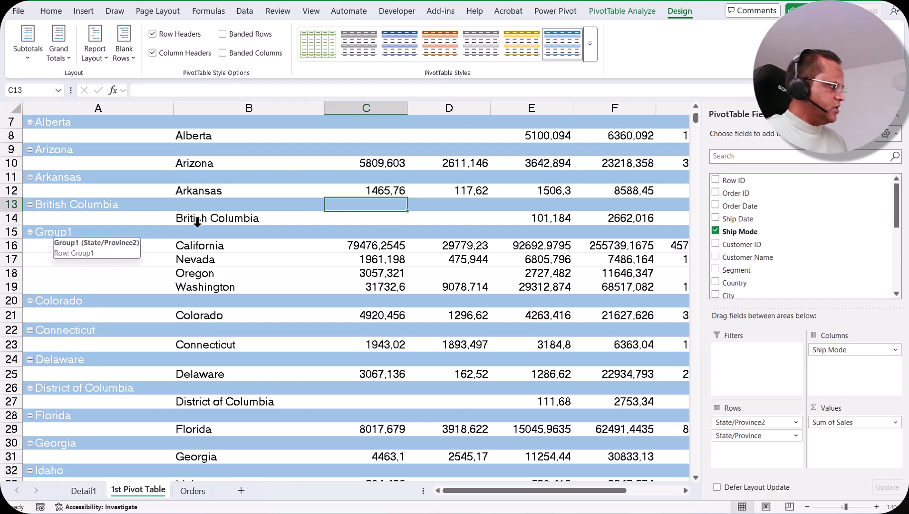
Rename the Group1 label to 'West Region' and expand it to show its four states.
scroll(72, 205, "up", 2)
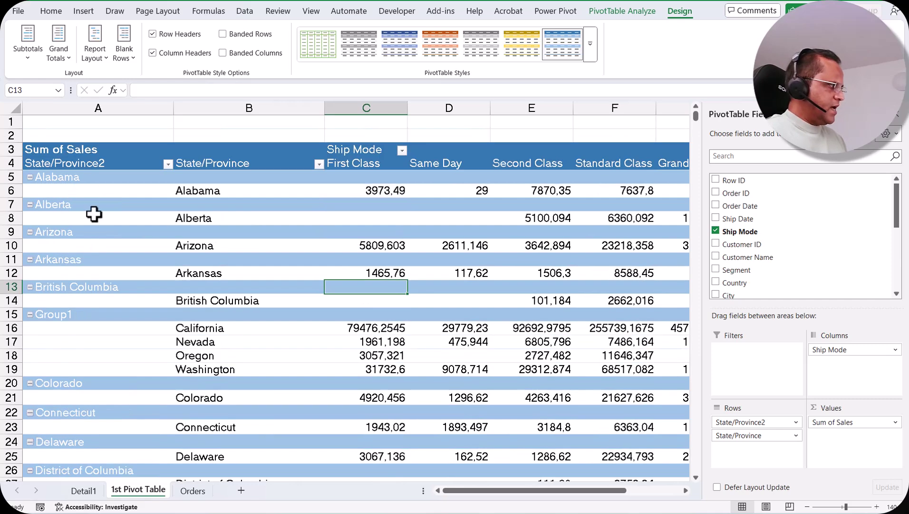
left_click(67, 315)
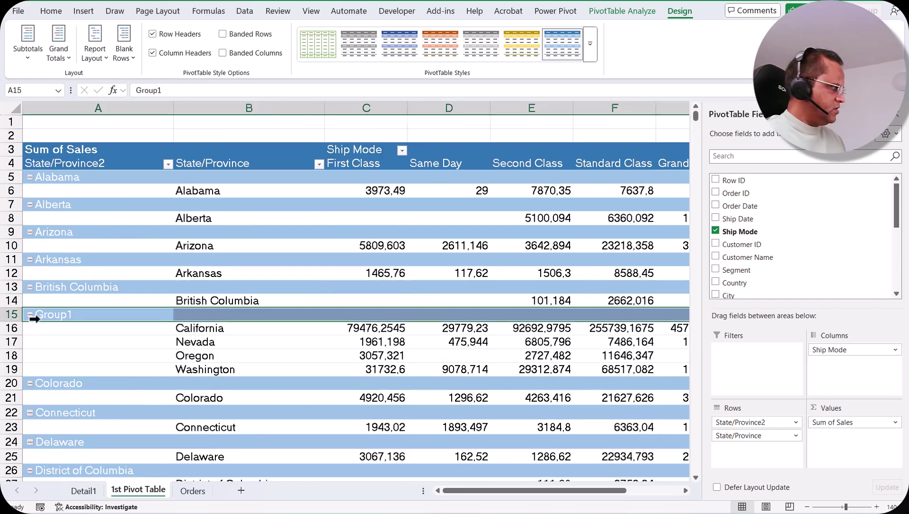
left_click(66, 316)
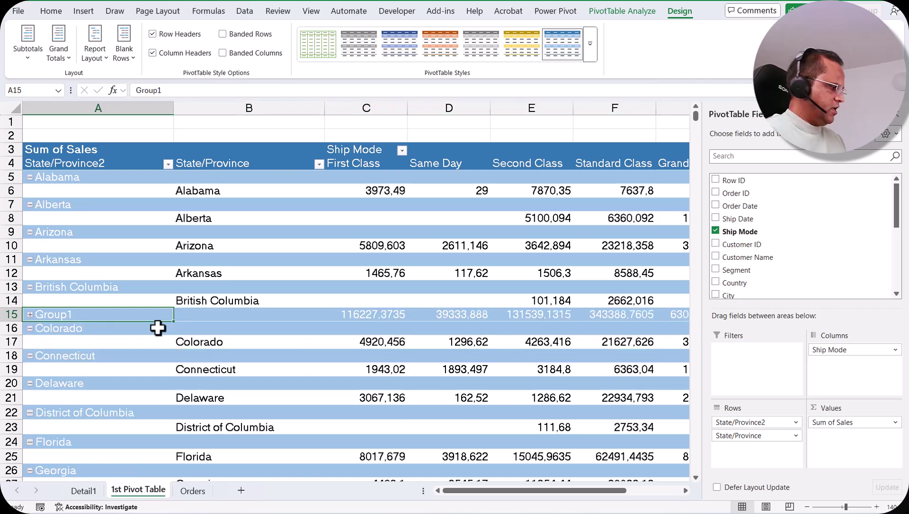
type("West")
key("Delete")
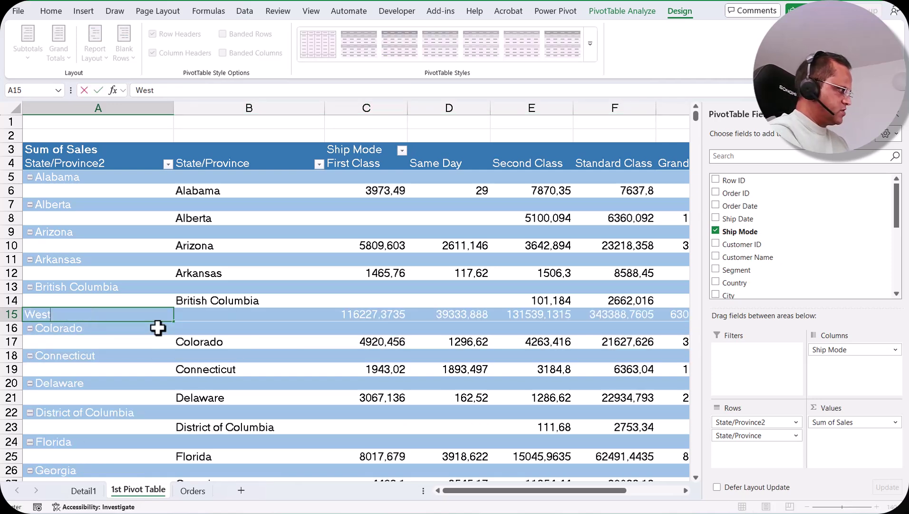
type("Region")
key("Return")
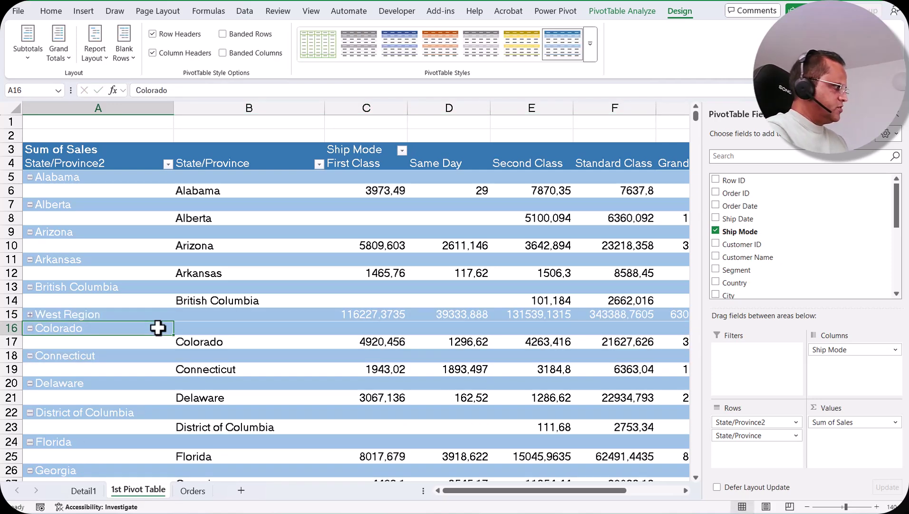
left_click(30, 313)
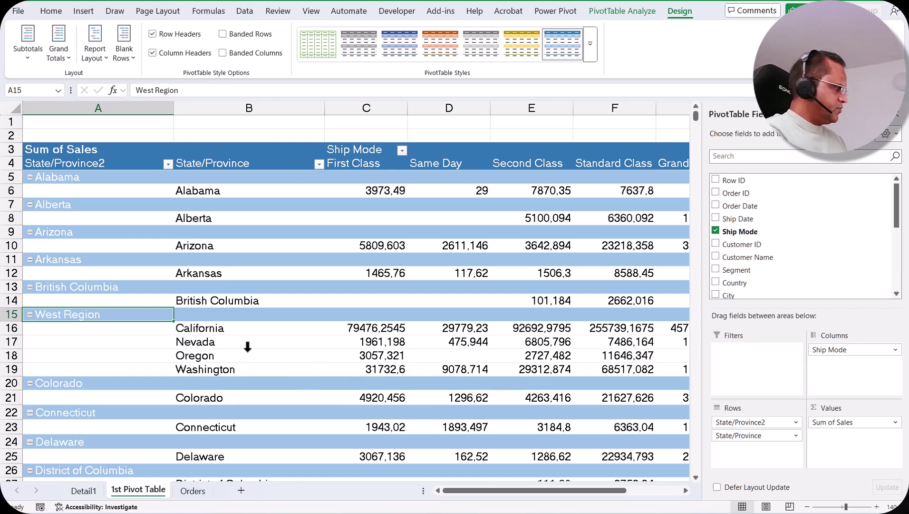
Group the West Region item together with Idaho into a new Group1.
scroll(243, 352, "down", 6)
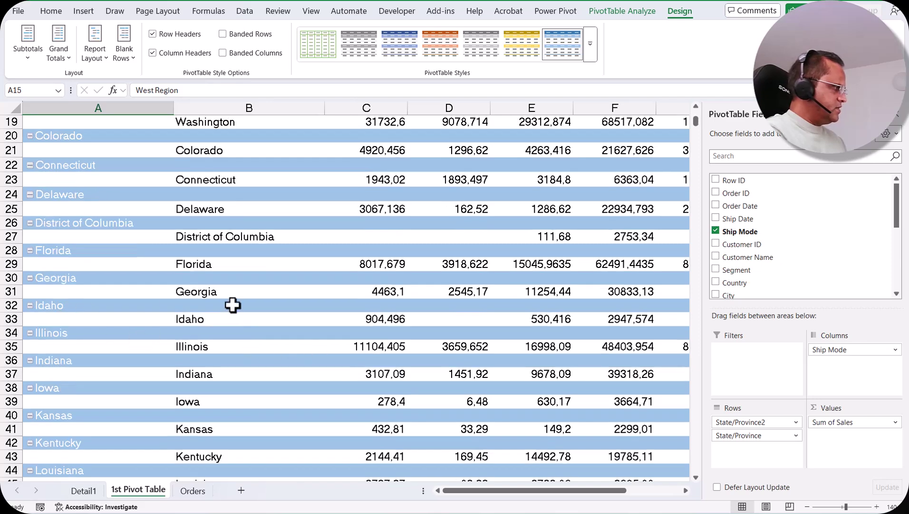
left_click(71, 307)
left_click(187, 319)
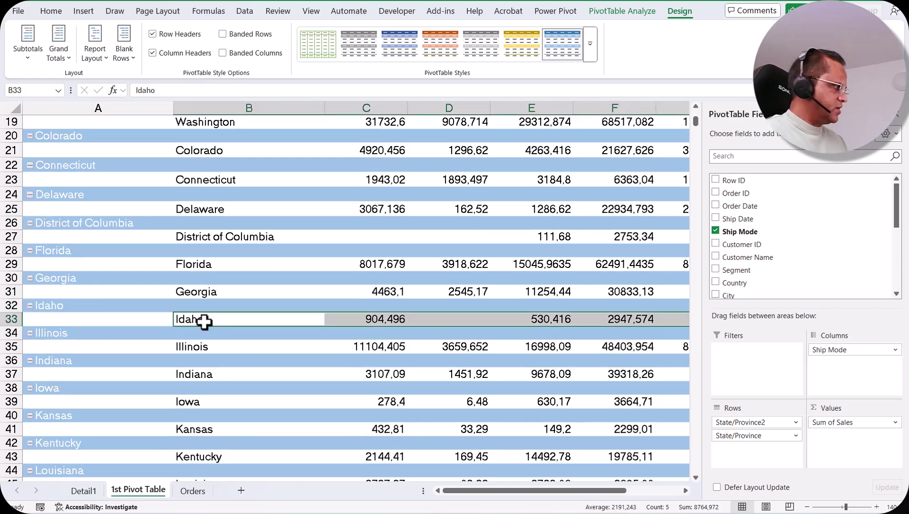
right_click(202, 320)
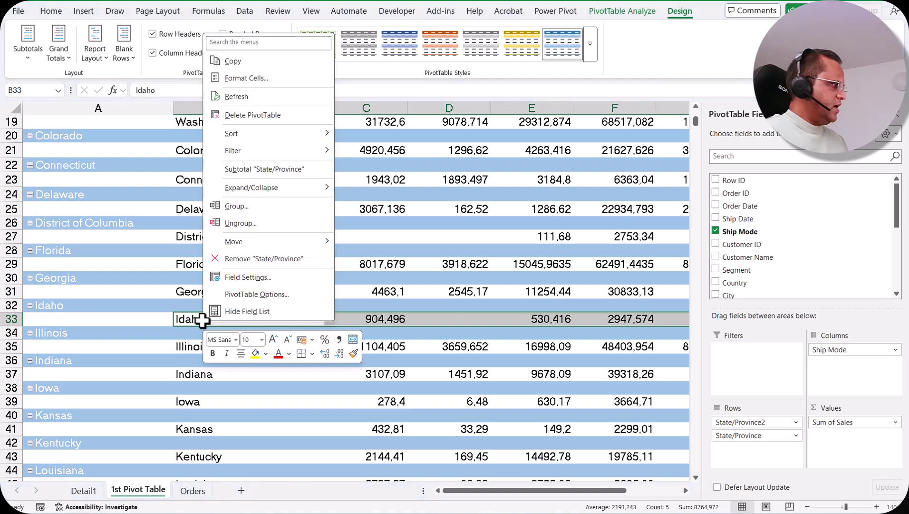
scroll(139, 310, "up", 5)
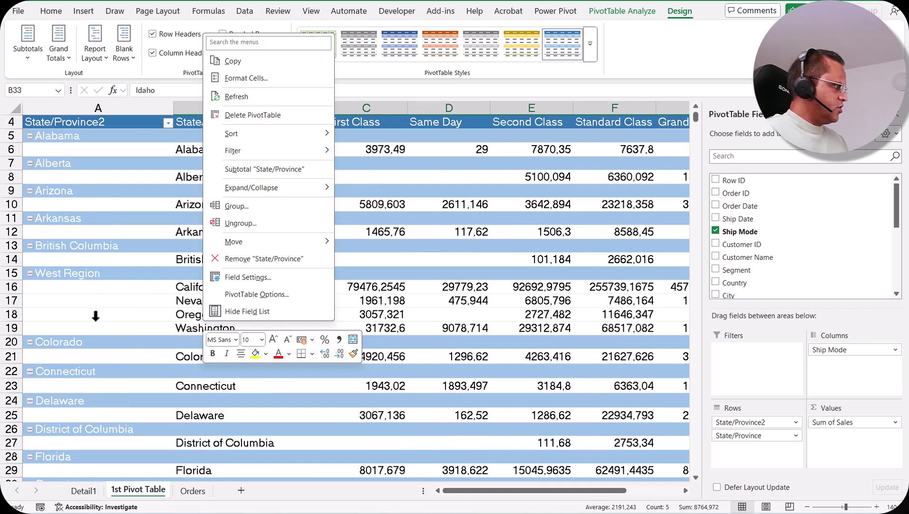
left_click(120, 291)
left_click(65, 272)
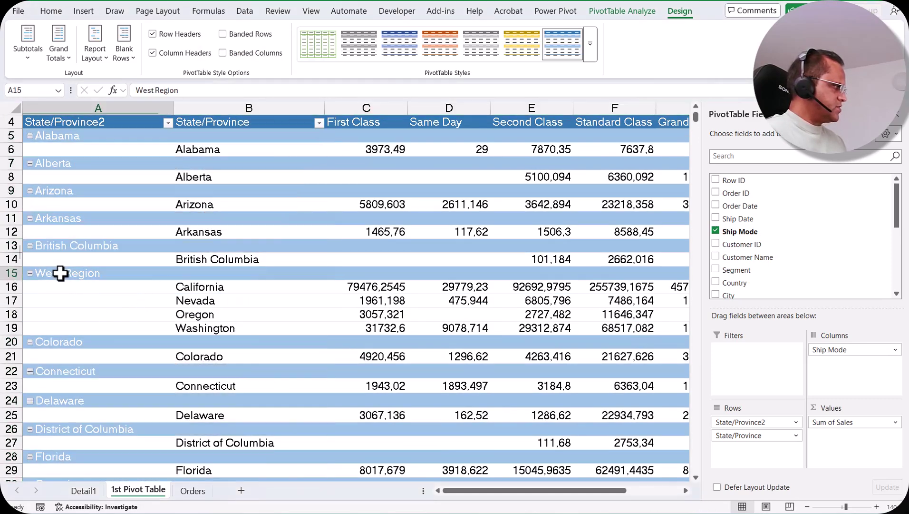
scroll(140, 373, "down", 6)
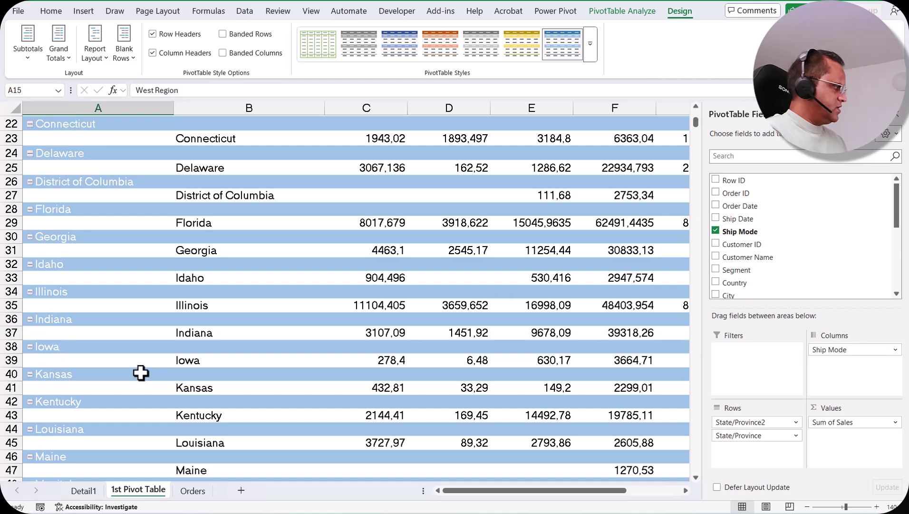
right_click(65, 268)
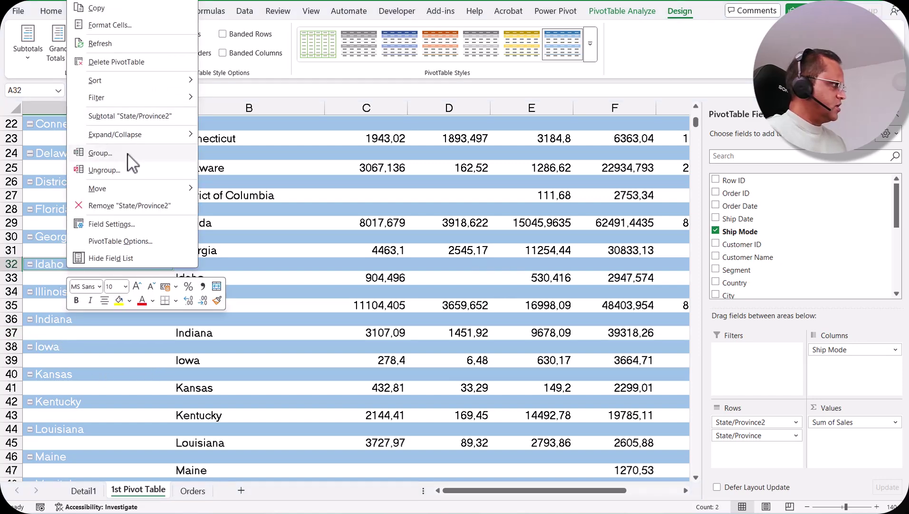
left_click(114, 154)
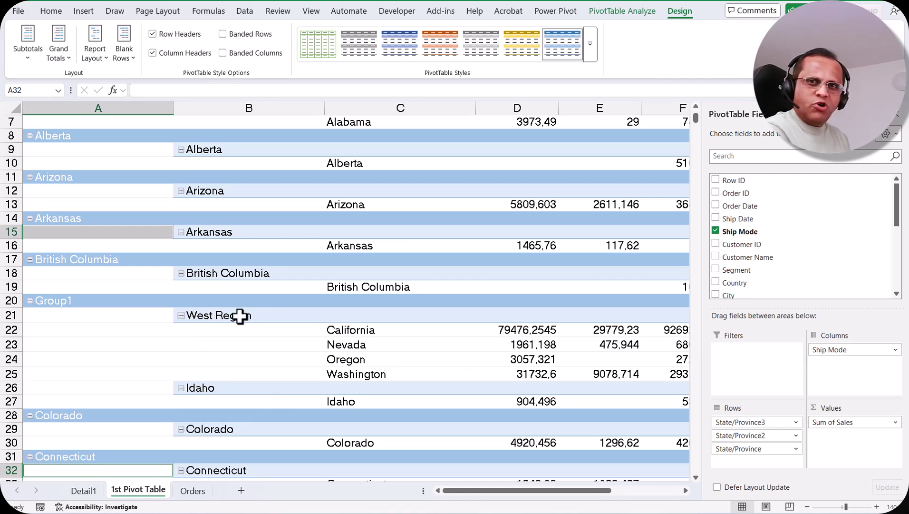
Ungroup the inner West Region sub-group so its states sit directly under Group1.
left_click(226, 315)
right_click(220, 315)
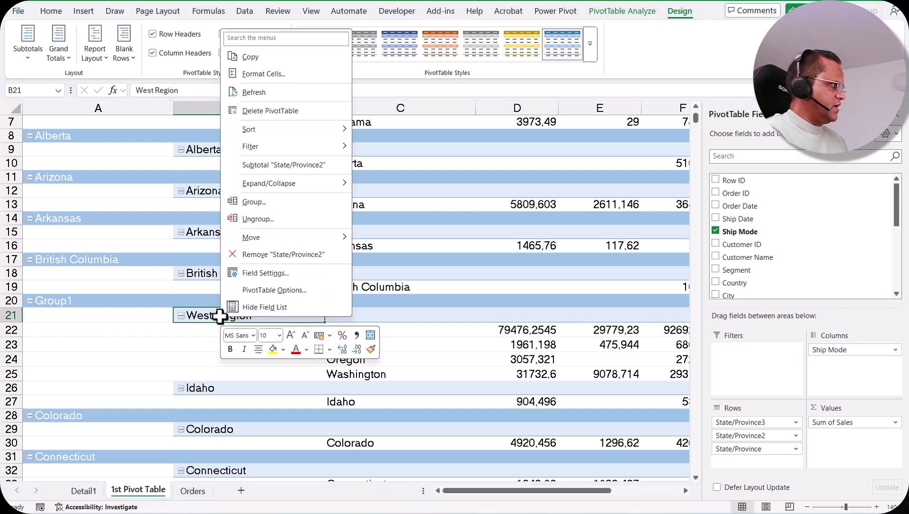
left_click(266, 224)
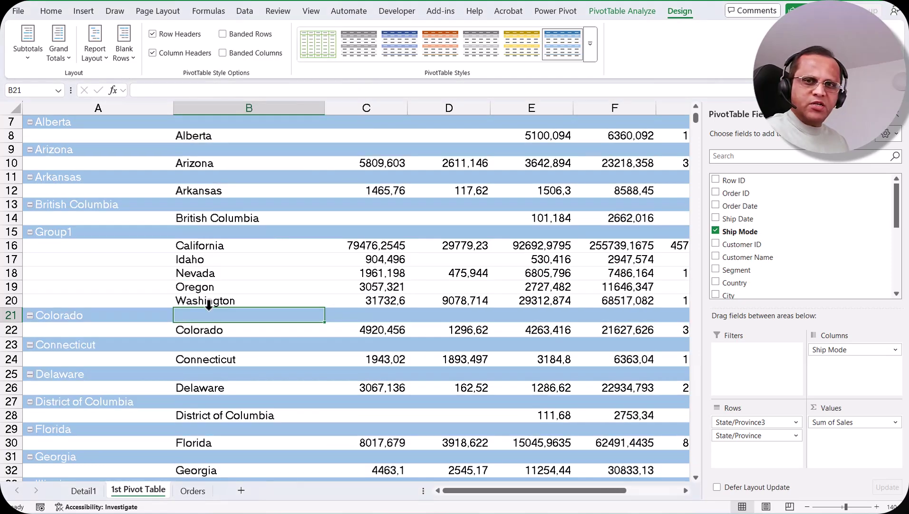
Rename the Group1 label in A15, covering California, Idaho, Nevada, Oregon and Washington, to 'West Region'.
left_click(69, 232)
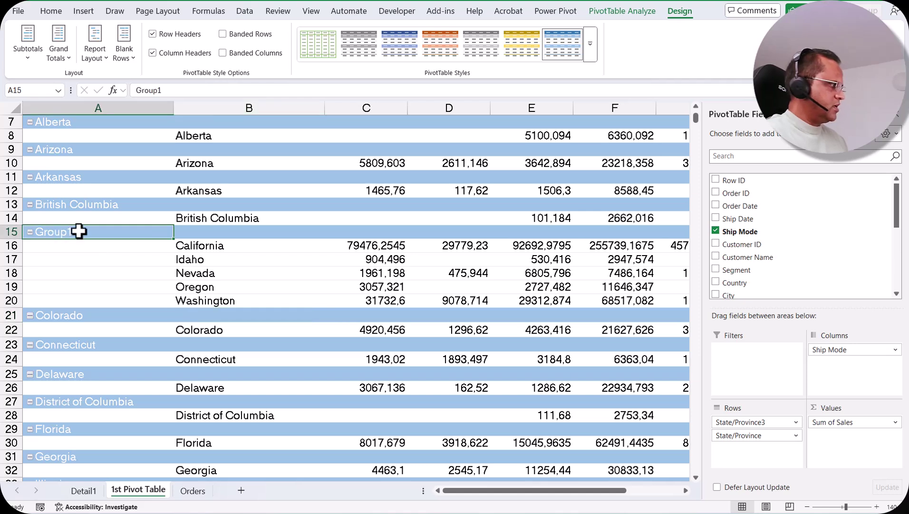
type("West Region")
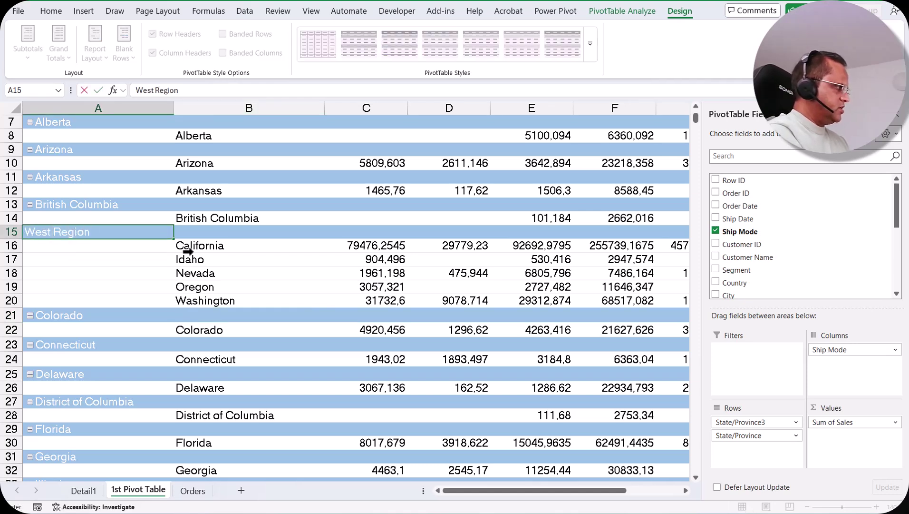
key("Return")
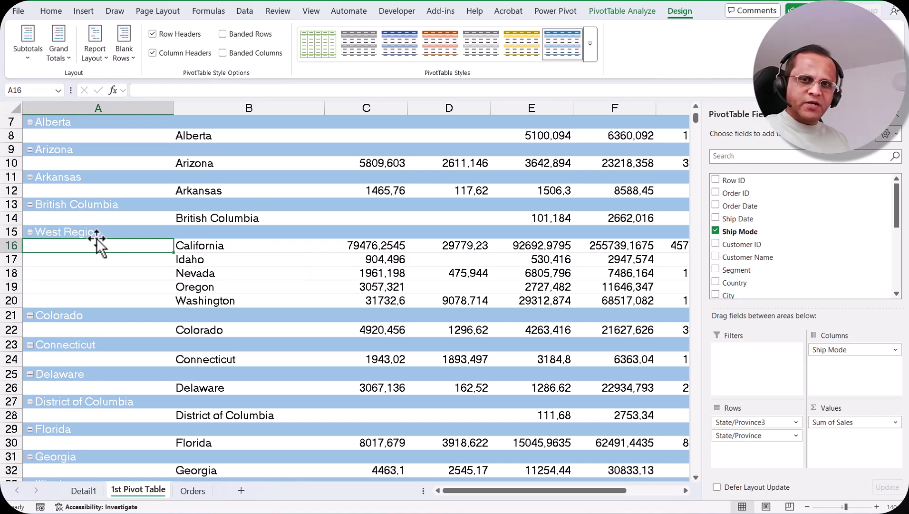
Ungroup the West Region label in A15, restoring a single alphabetical State/Province row field.
left_click(68, 233)
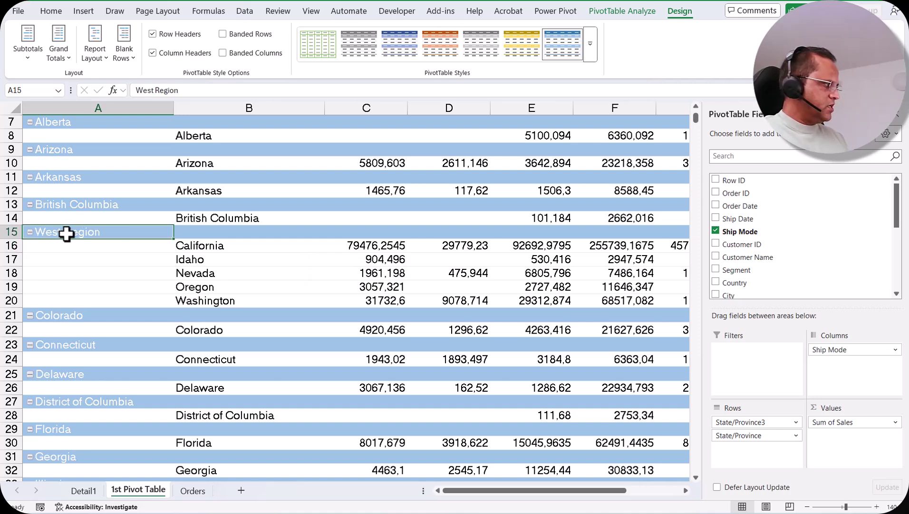
right_click(66, 233)
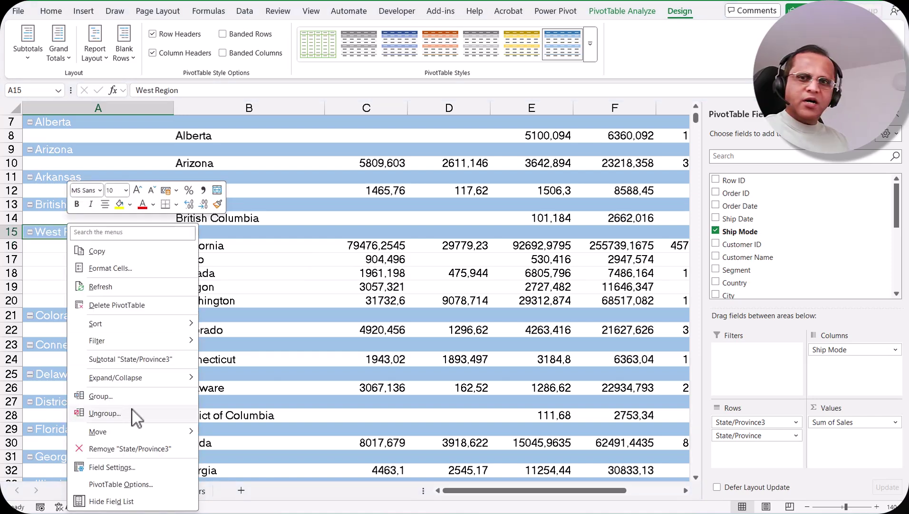
left_click(115, 411)
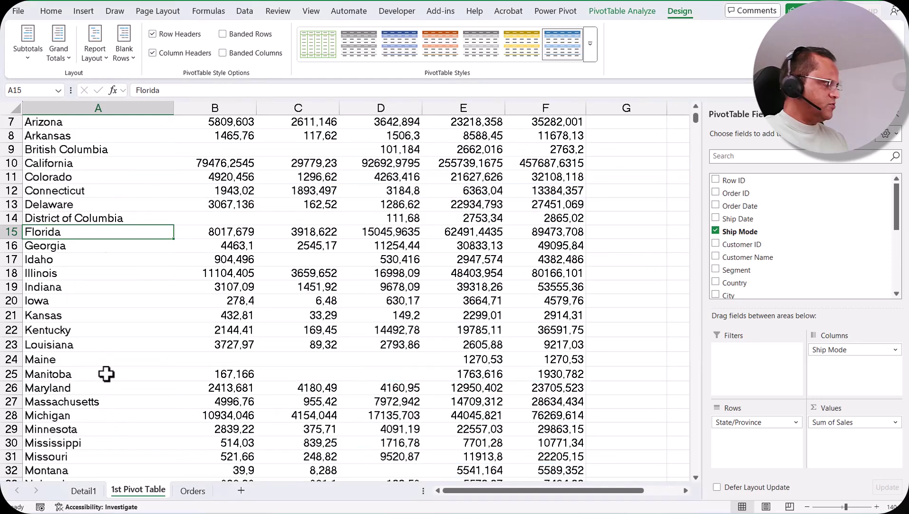
scroll(150, 234, "up", 2)
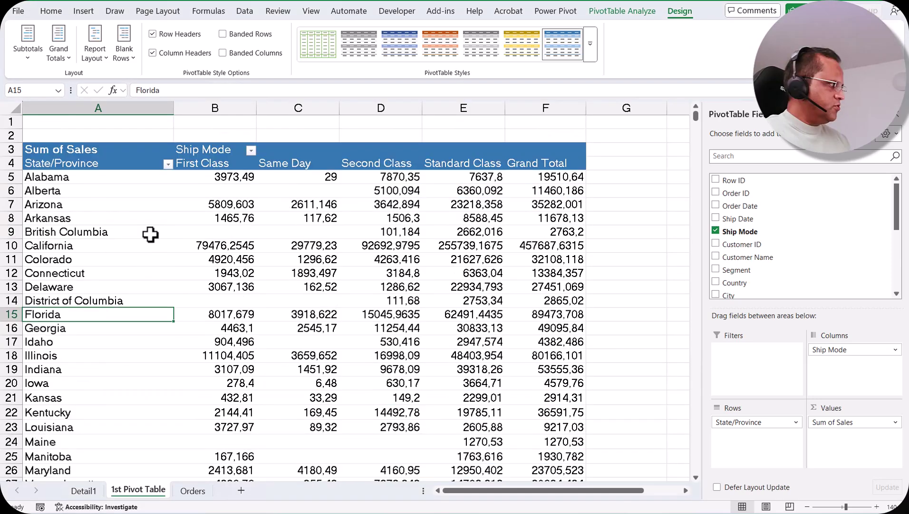